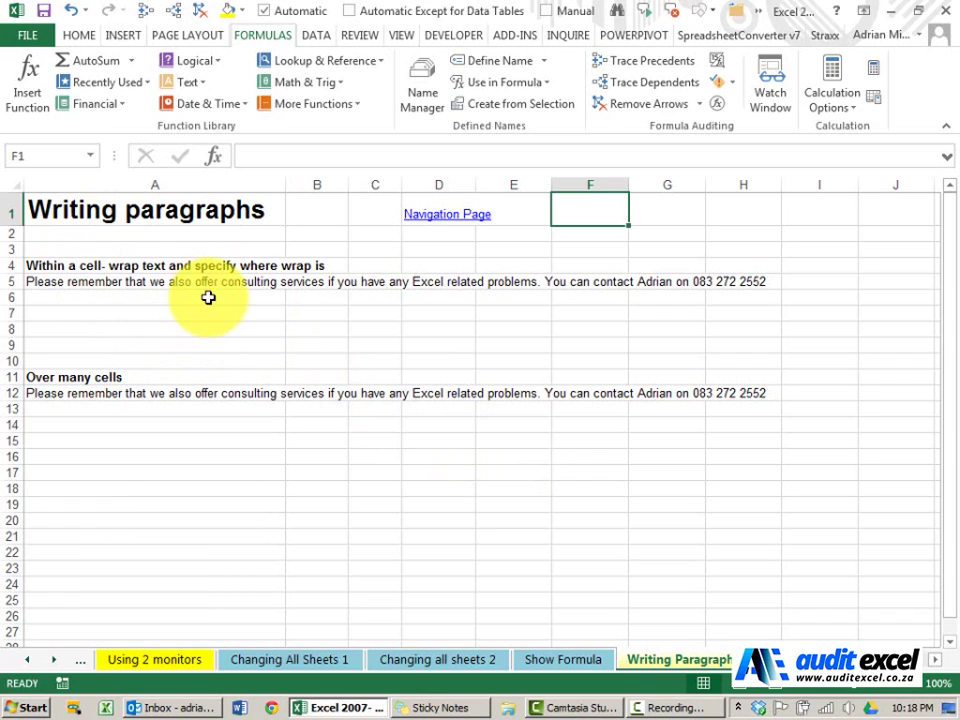
# Try out the Wrap text alignment option on the paragraph in cell A5 and undo it
pyautogui.click(133, 281)
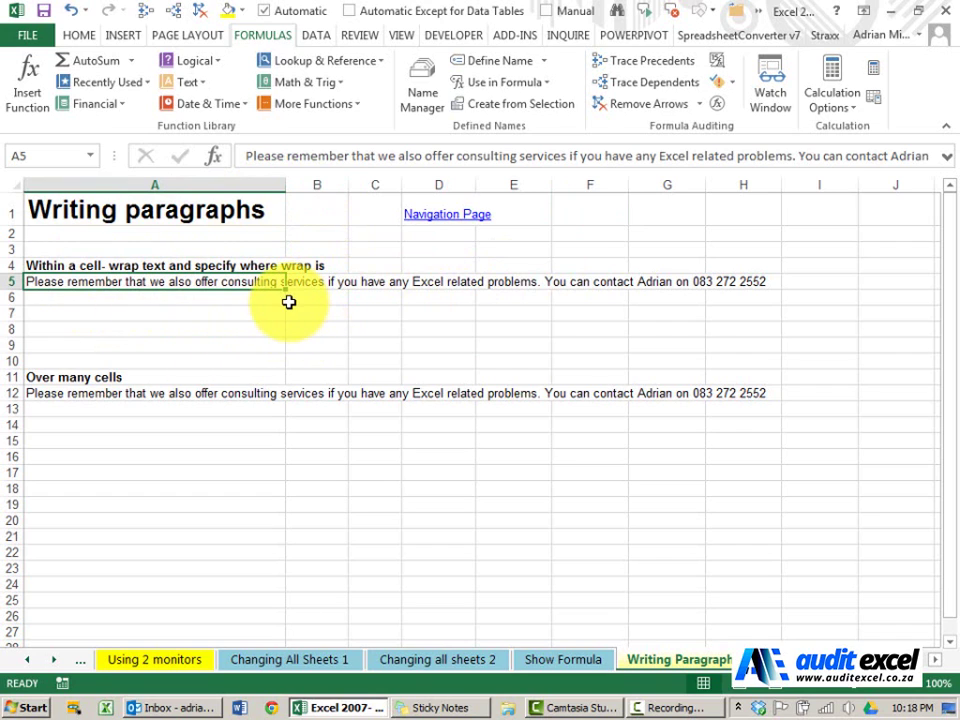
pyautogui.rightClick(230, 283)
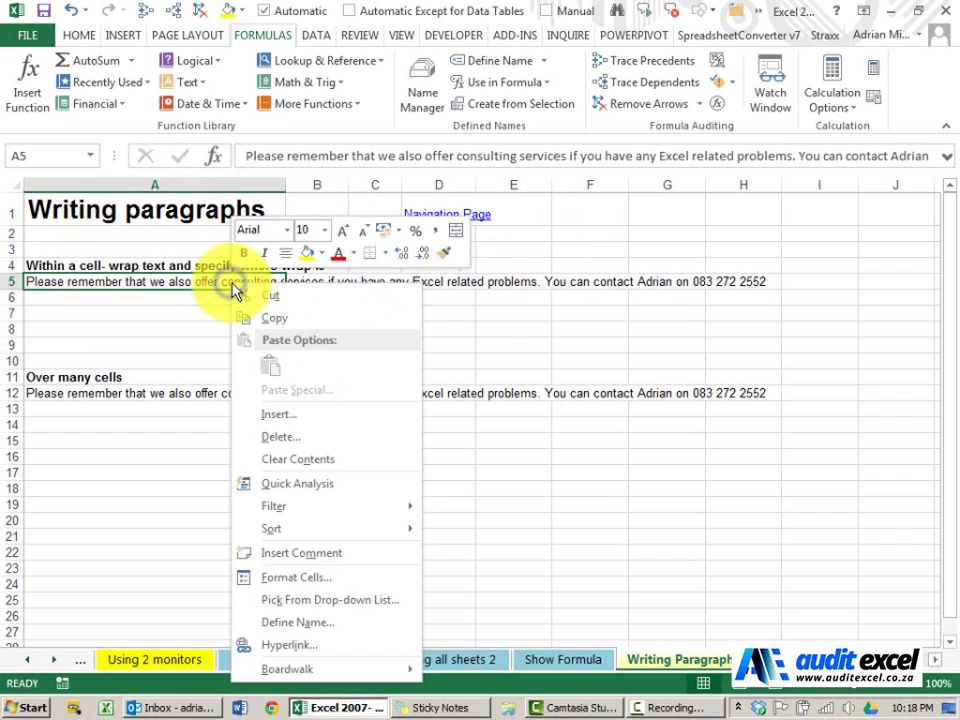
pyautogui.click(302, 578)
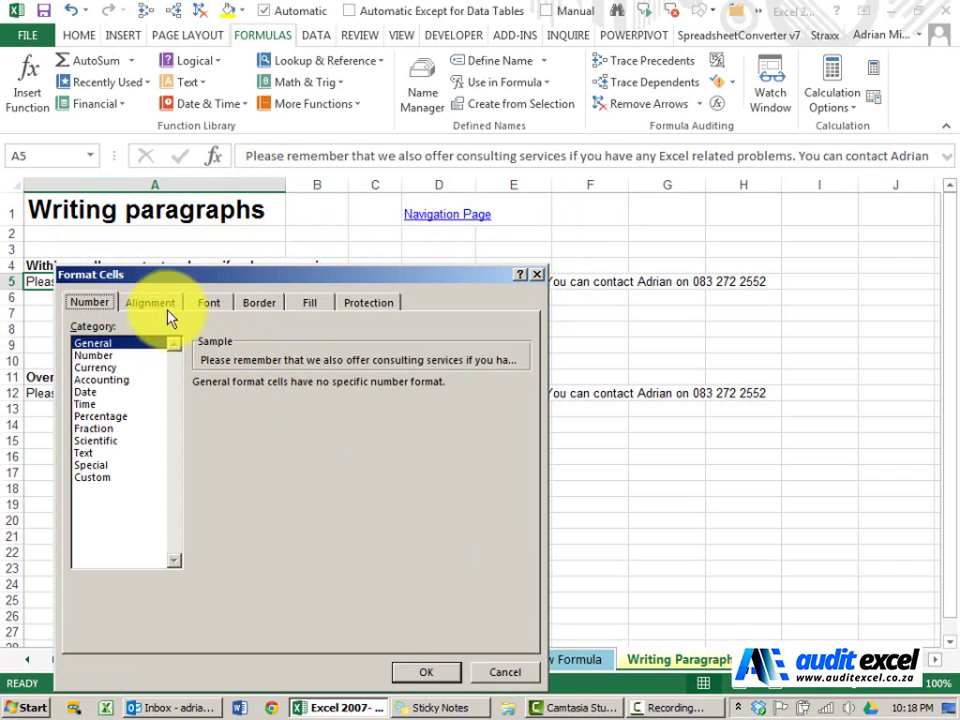
pyautogui.moveTo(172, 284); pyautogui.dragTo(471, 241)
pyautogui.click(460, 263)
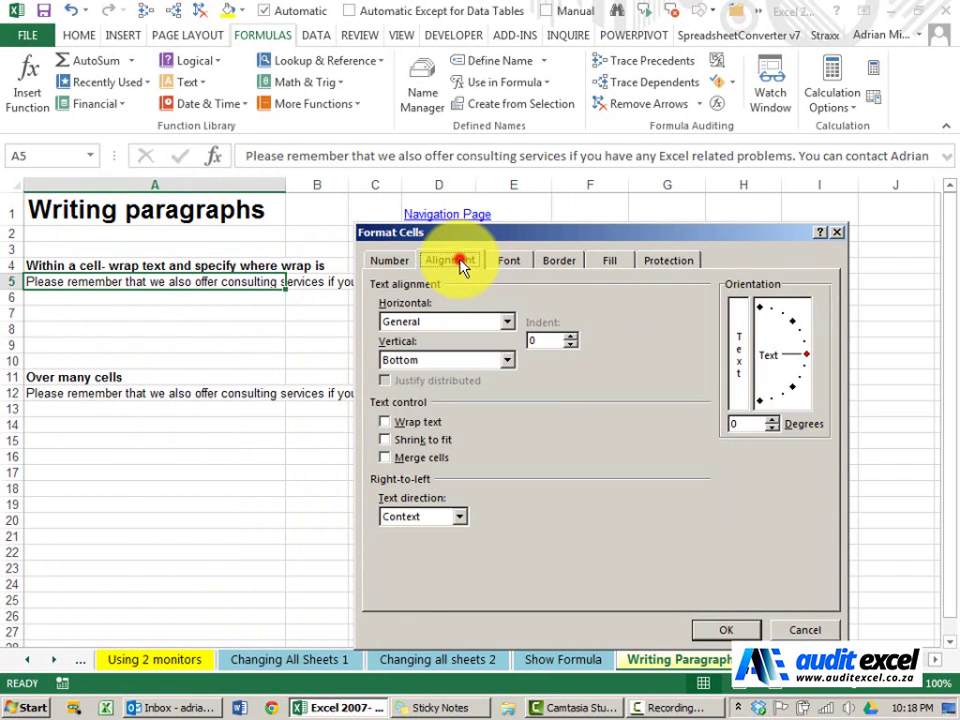
pyautogui.click(388, 424)
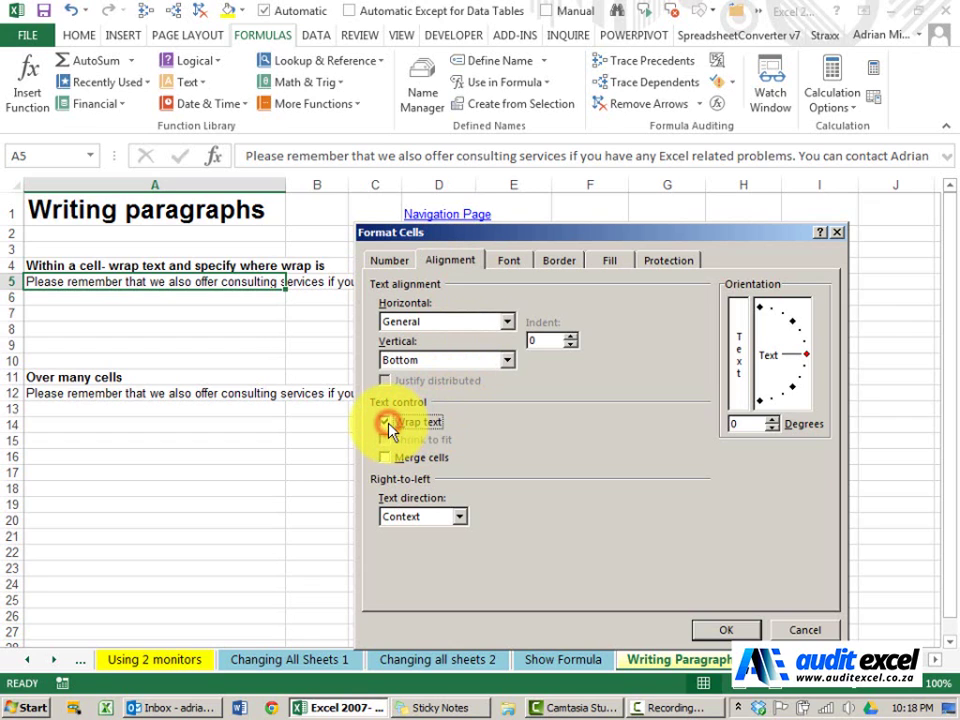
pyautogui.click(712, 632)
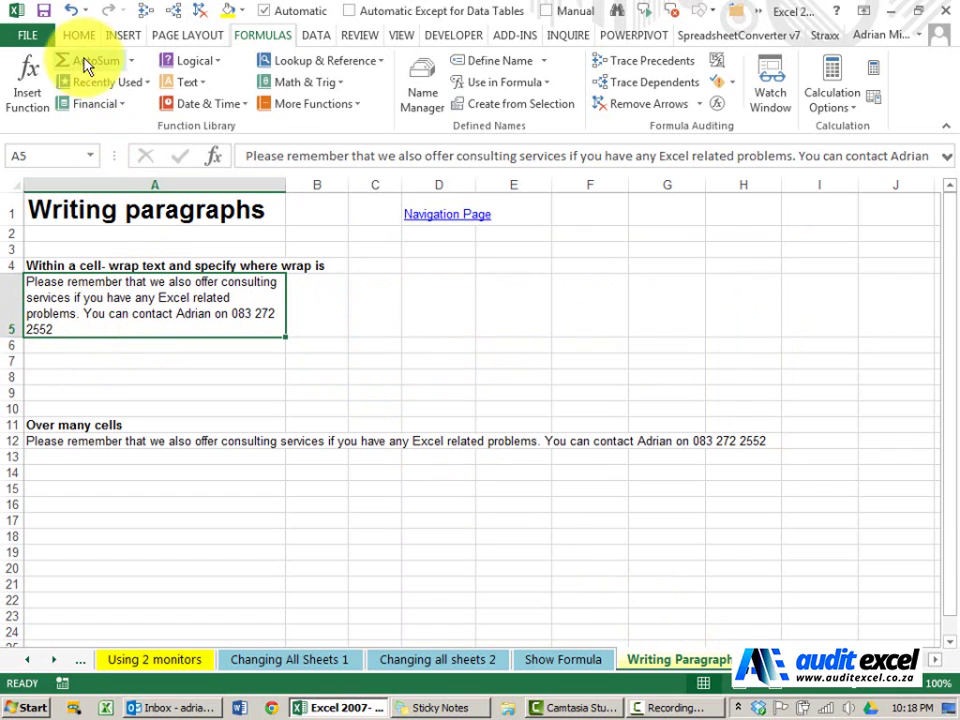
pyautogui.click(71, 11)
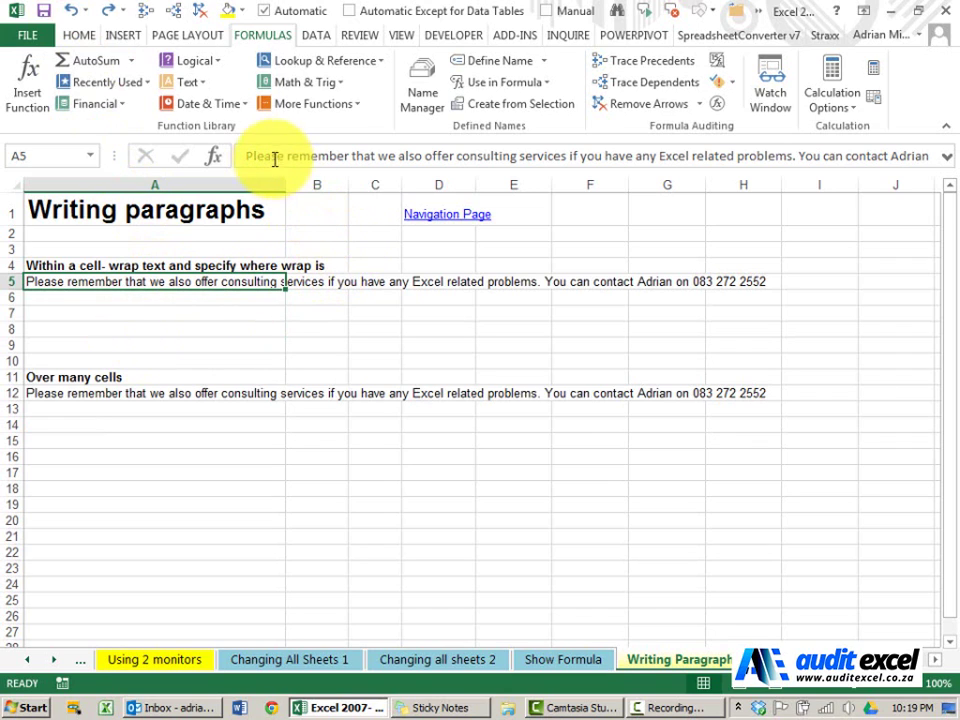
# Insert line breaks in cell A5 after "remember", "offer" and "services", removing the leading space before "that"
pyautogui.click(349, 155)
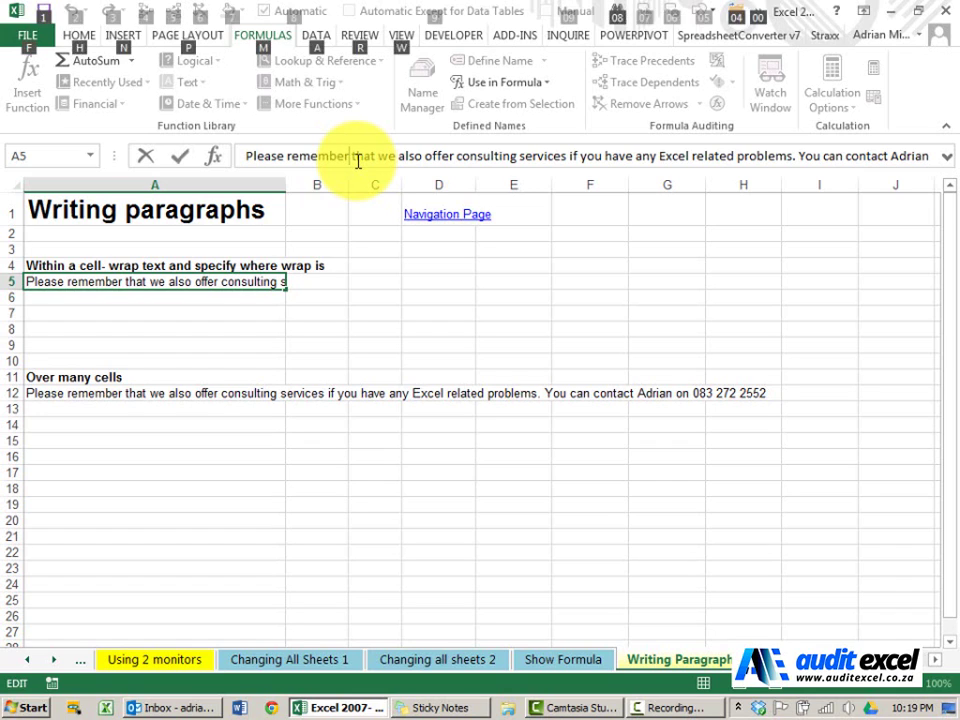
pyautogui.hotkey('alt', 'Return')
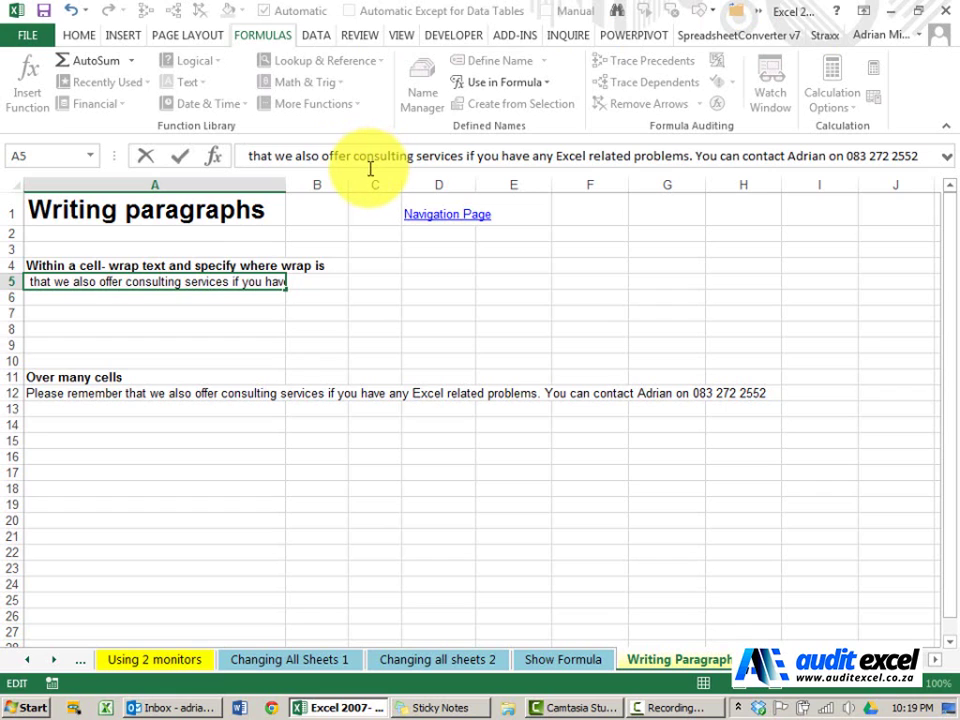
pyautogui.moveTo(371, 171); pyautogui.dragTo(373, 214)
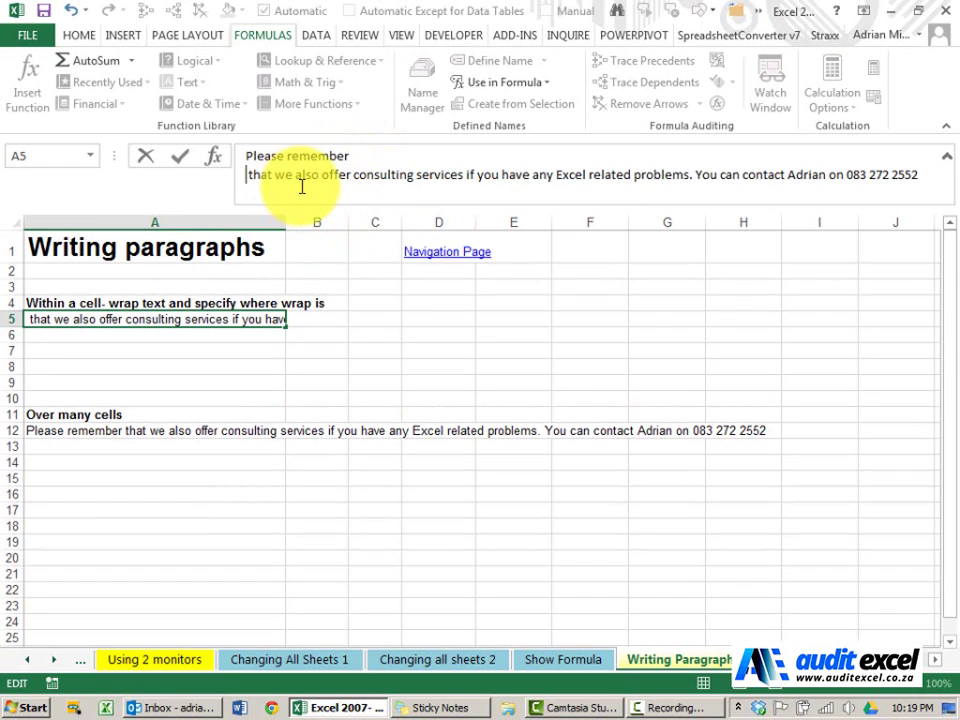
pyautogui.press('Delete')
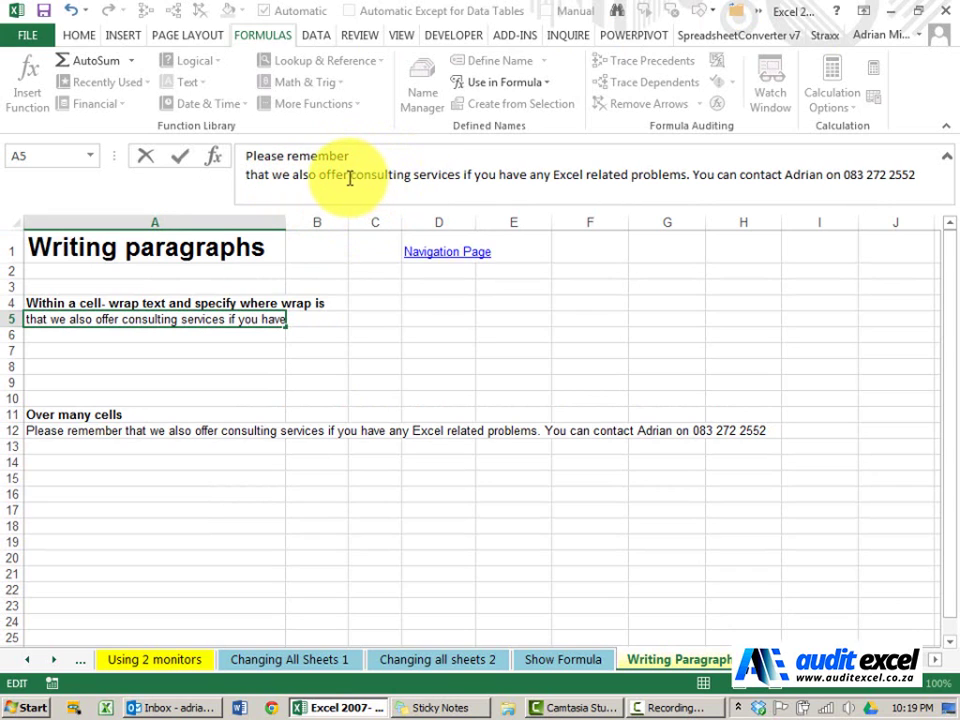
pyautogui.click(348, 176)
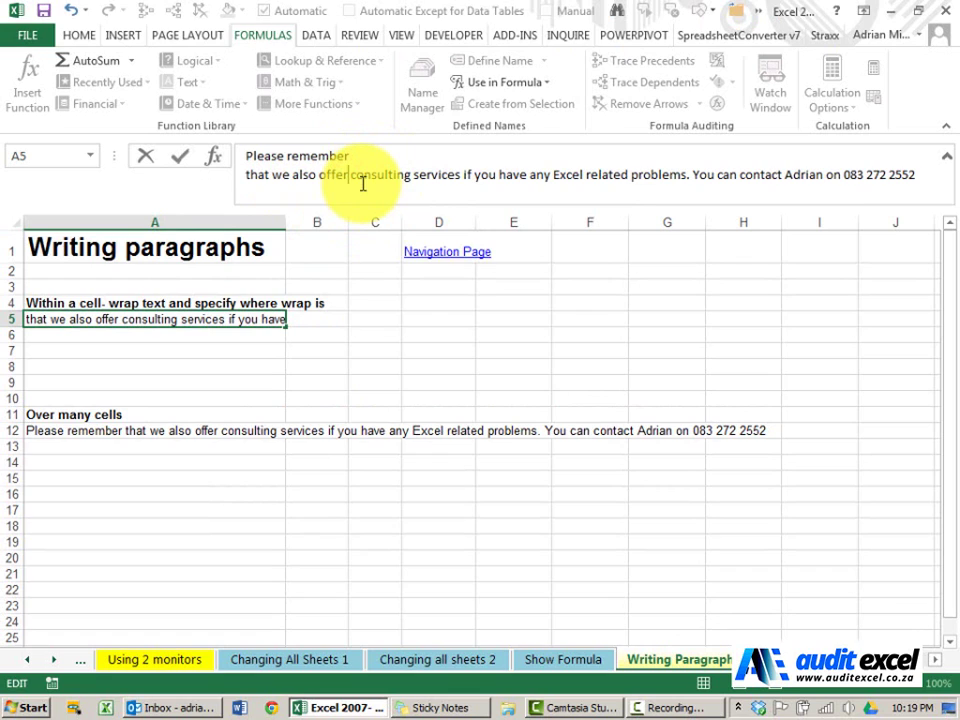
pyautogui.hotkey('alt', 'Return')
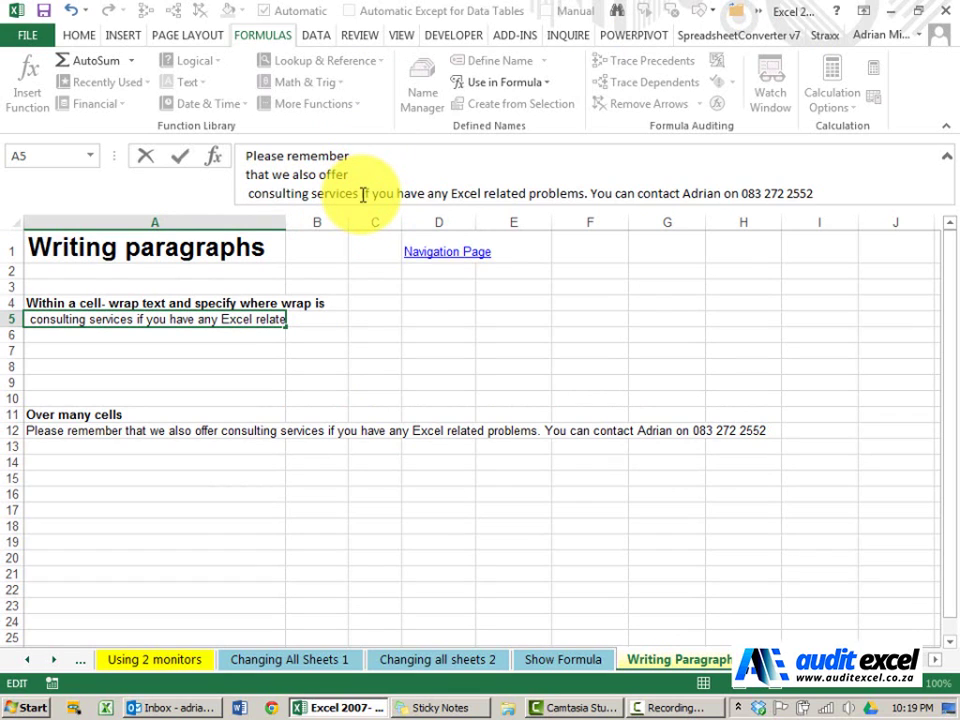
pyautogui.click(362, 194)
pyautogui.hotkey('alt', 'Return')
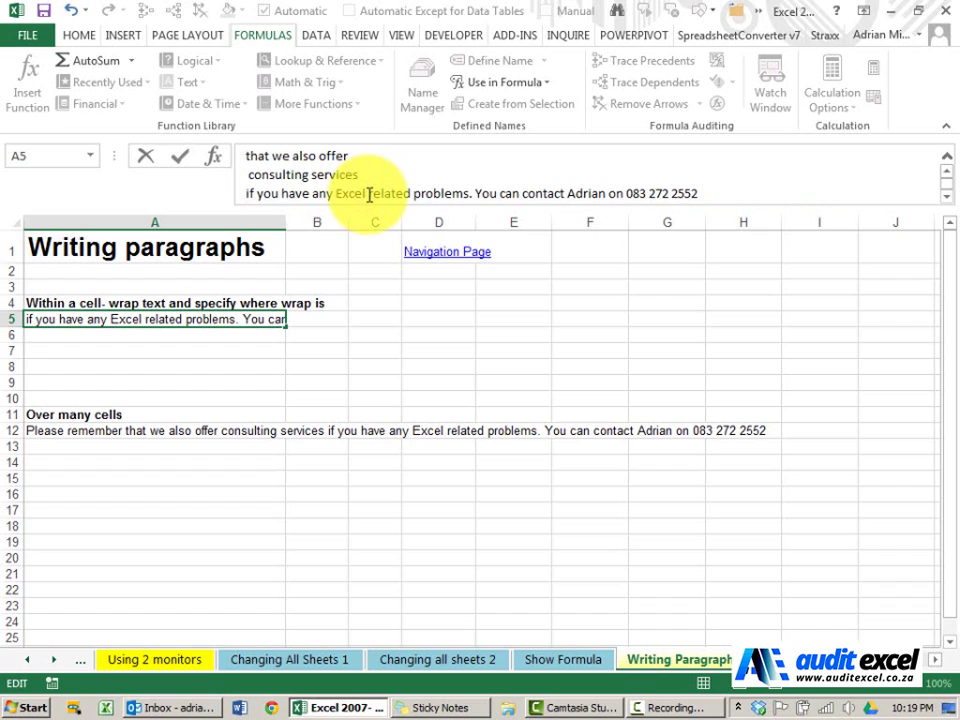
pyautogui.press('Return')
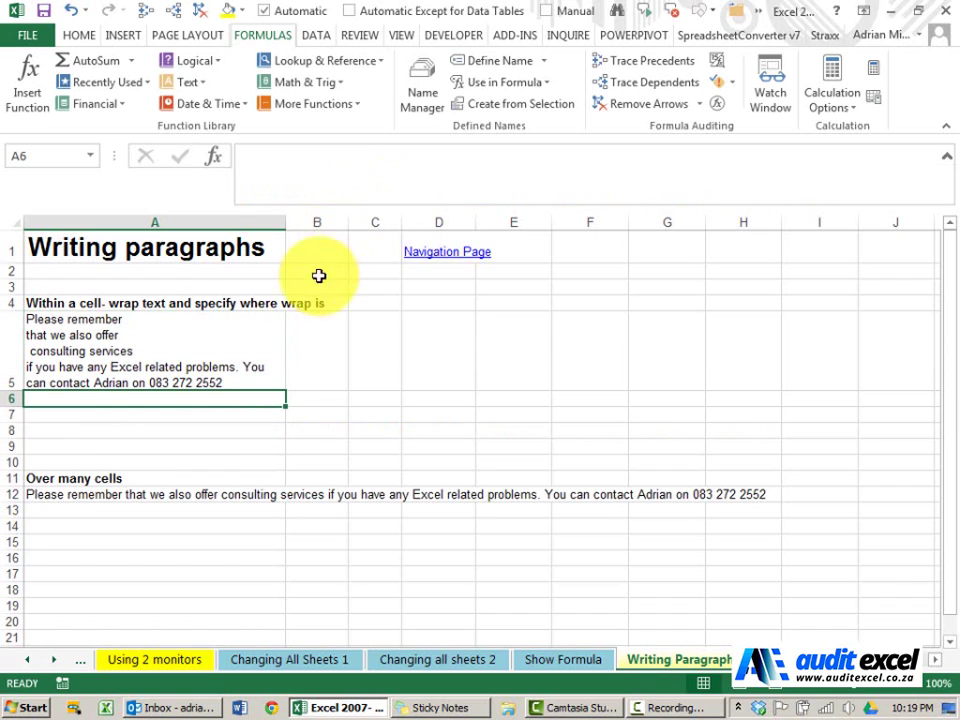
# Add a dash and space before "that we also offer" and "consulting services" in cell A5 as bullet points
pyautogui.click(218, 340)
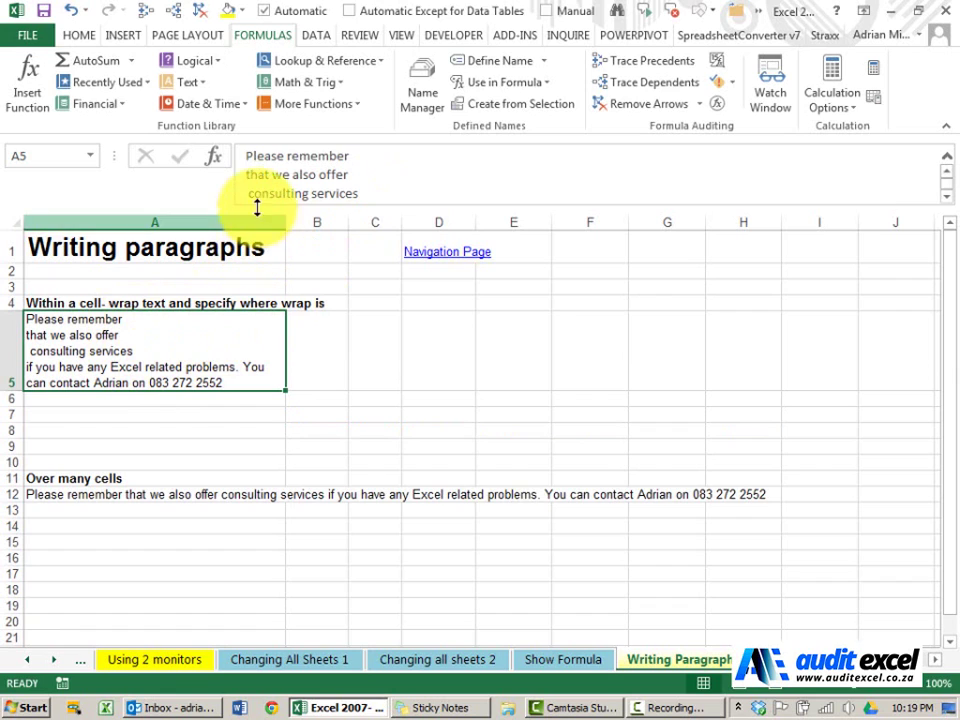
pyautogui.click(248, 174)
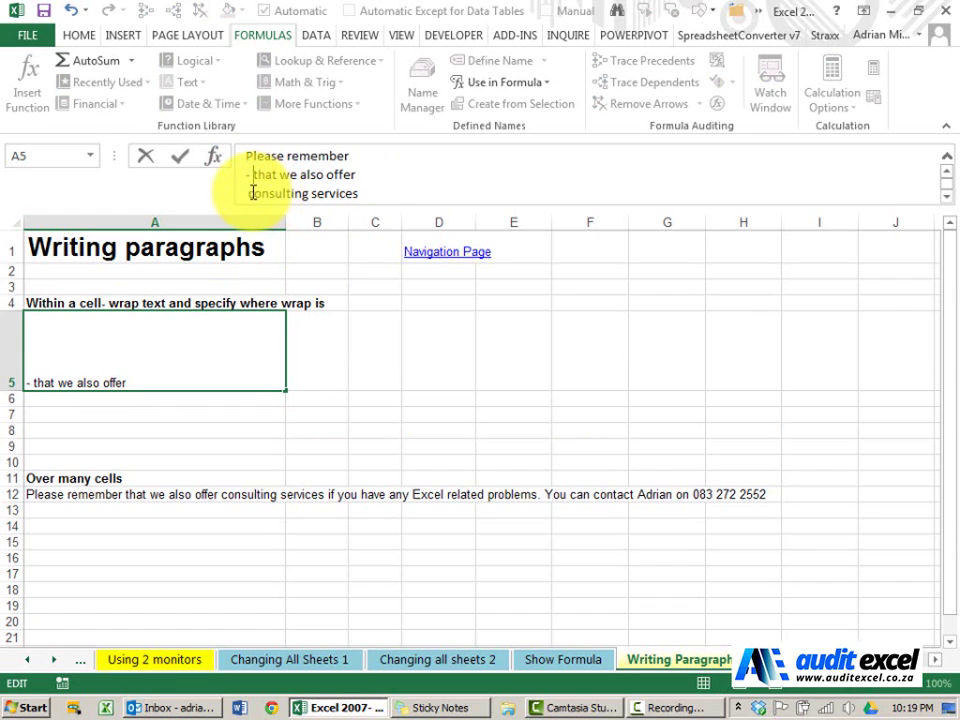
pyautogui.click(251, 193)
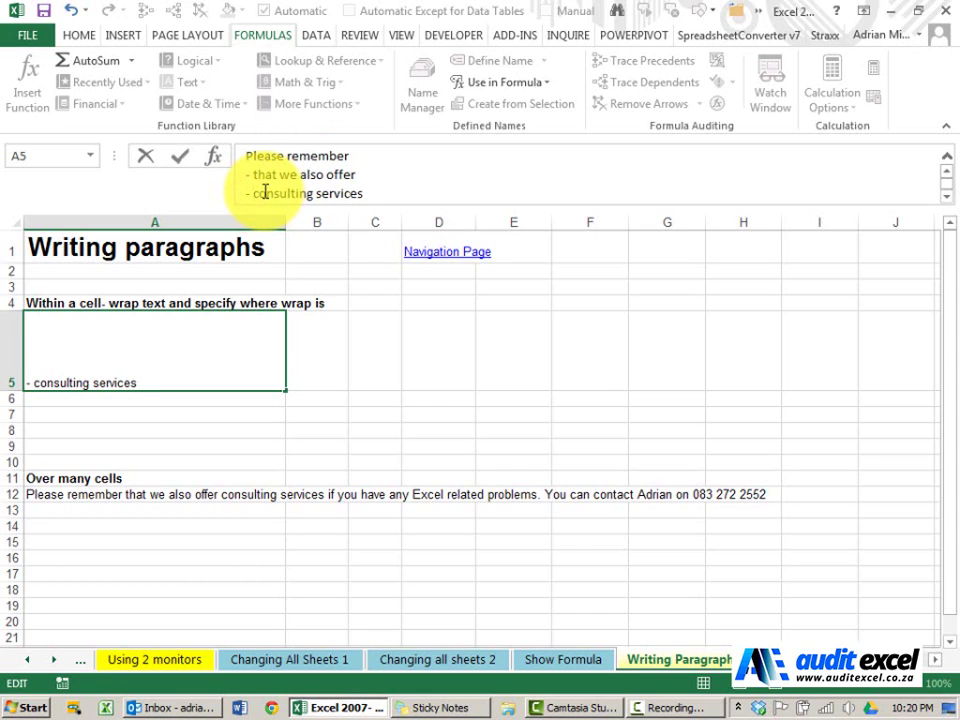
pyautogui.press('Return')
pyautogui.press('Up')
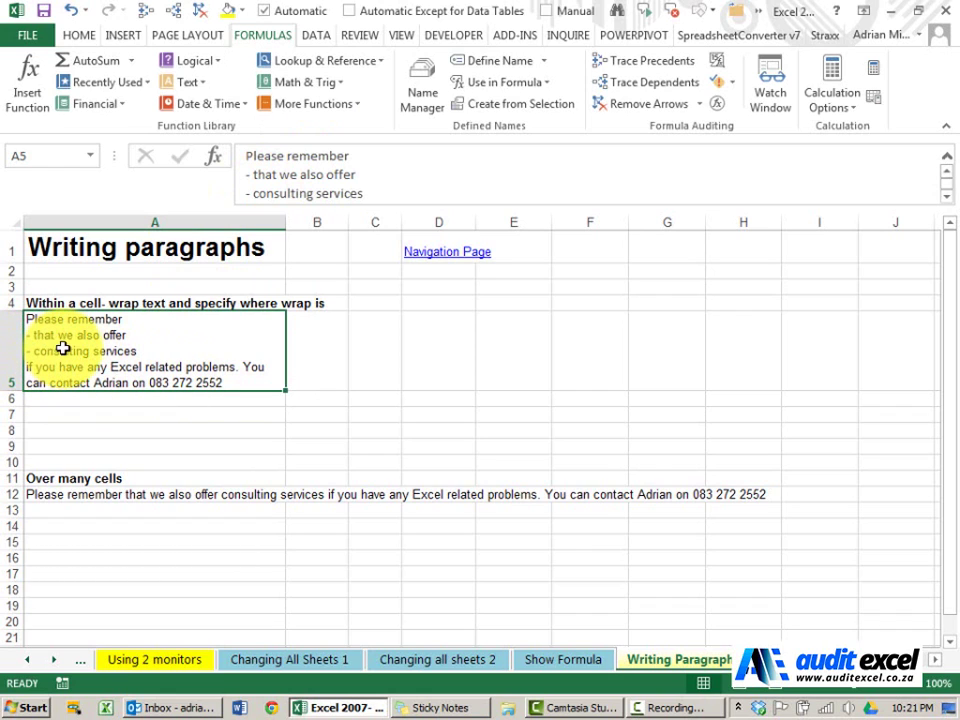
# Try spreading the paragraph in A12 over cells A12:A15 with Fill Justify and undo it
pyautogui.click(133, 493)
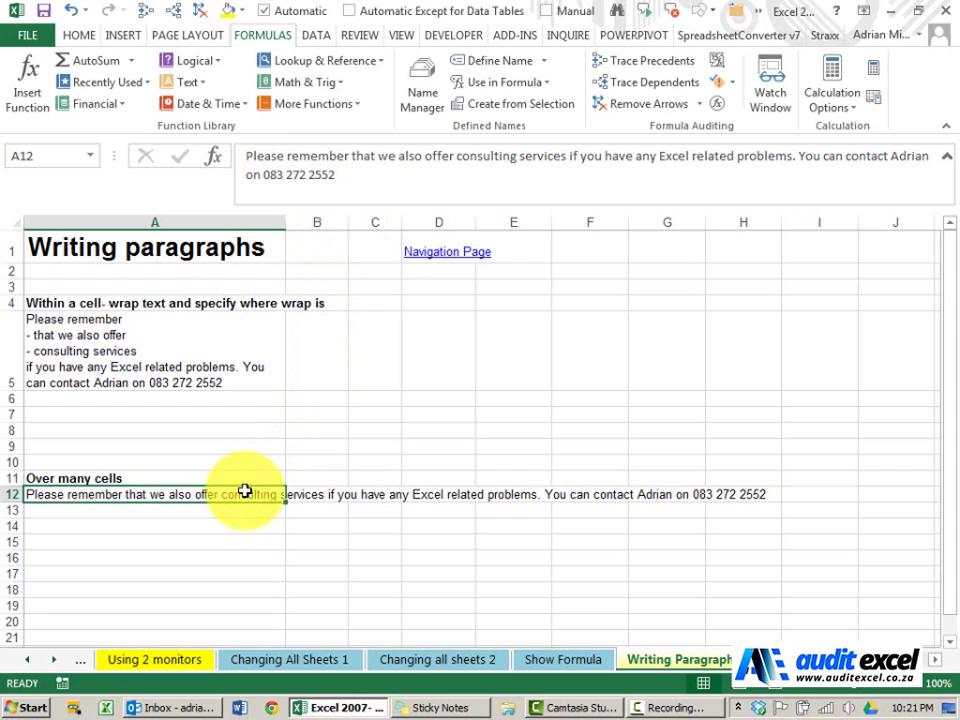
pyautogui.moveTo(243, 494); pyautogui.dragTo(243, 541)
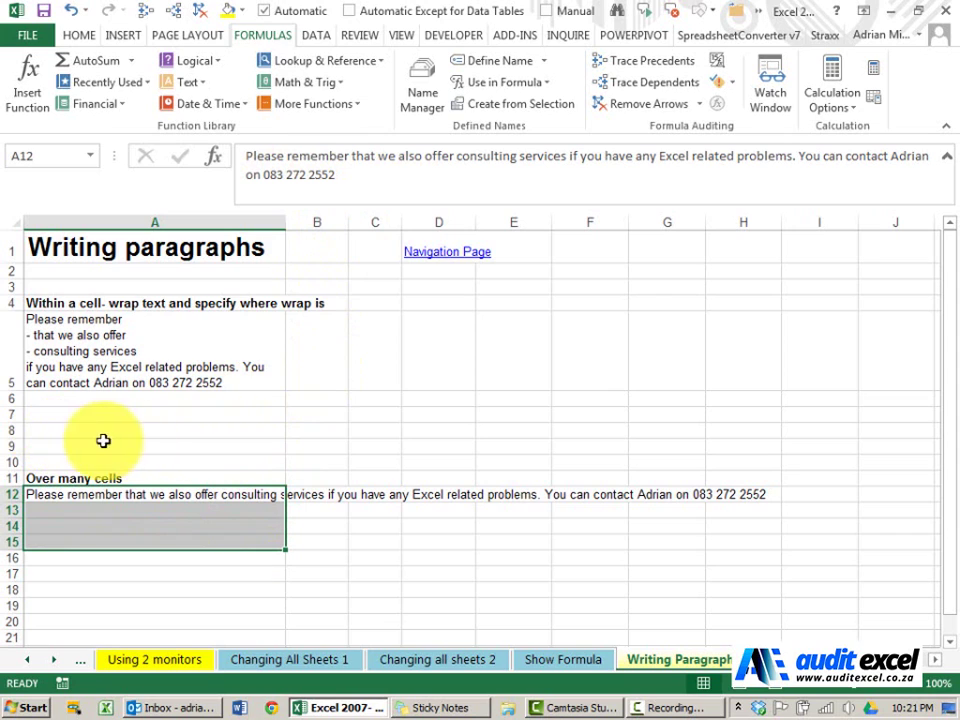
pyautogui.moveTo(167, 494); pyautogui.dragTo(160, 537)
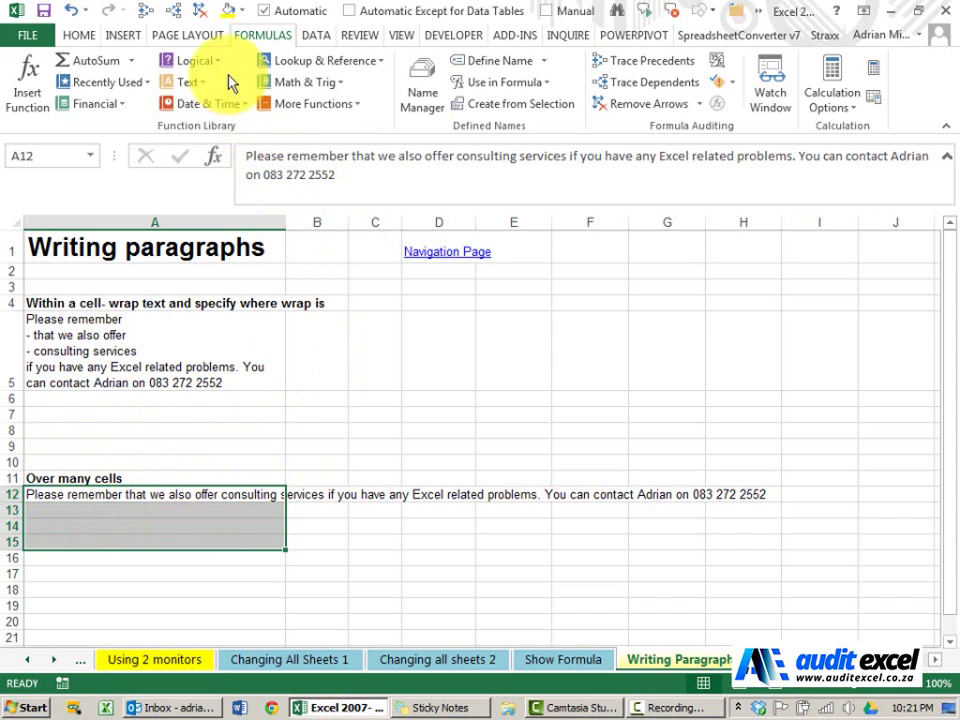
pyautogui.click(77, 33)
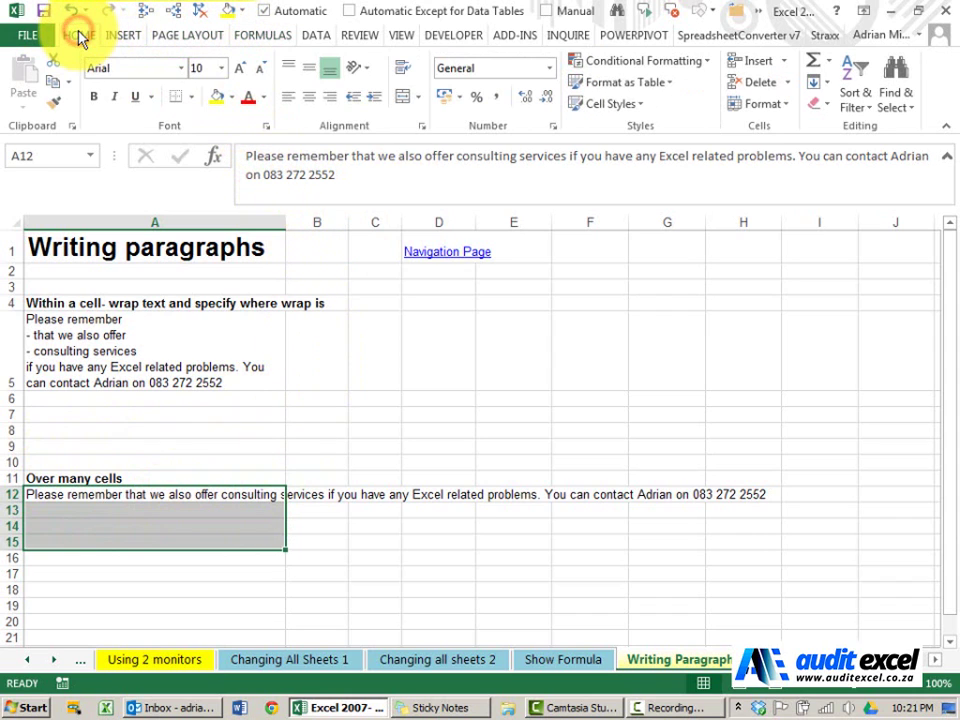
pyautogui.click(826, 86)
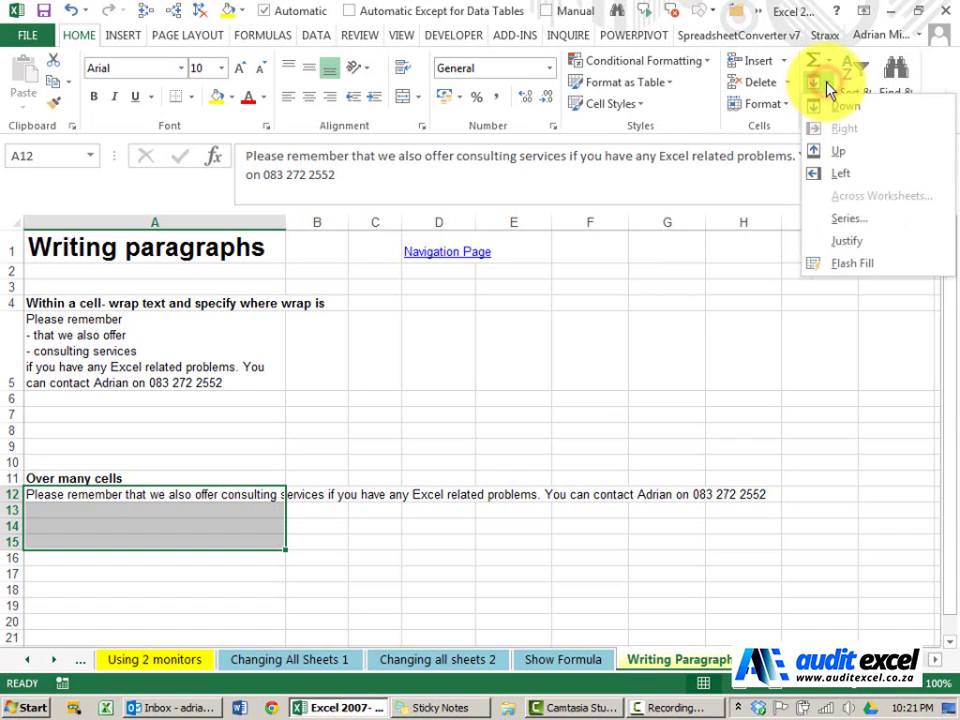
pyautogui.click(846, 242)
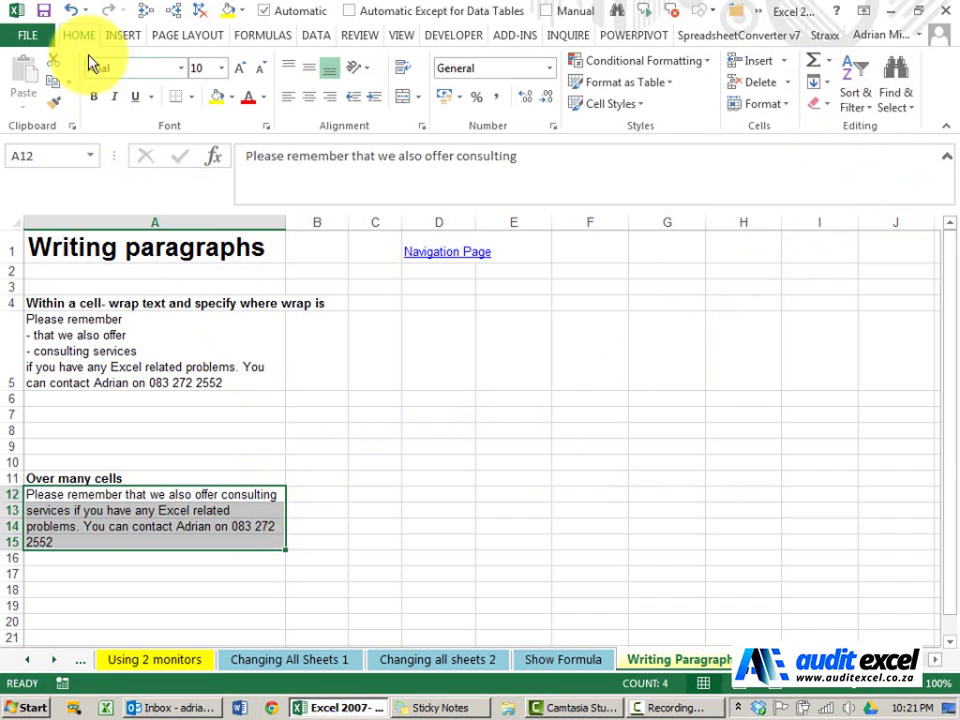
pyautogui.click(70, 10)
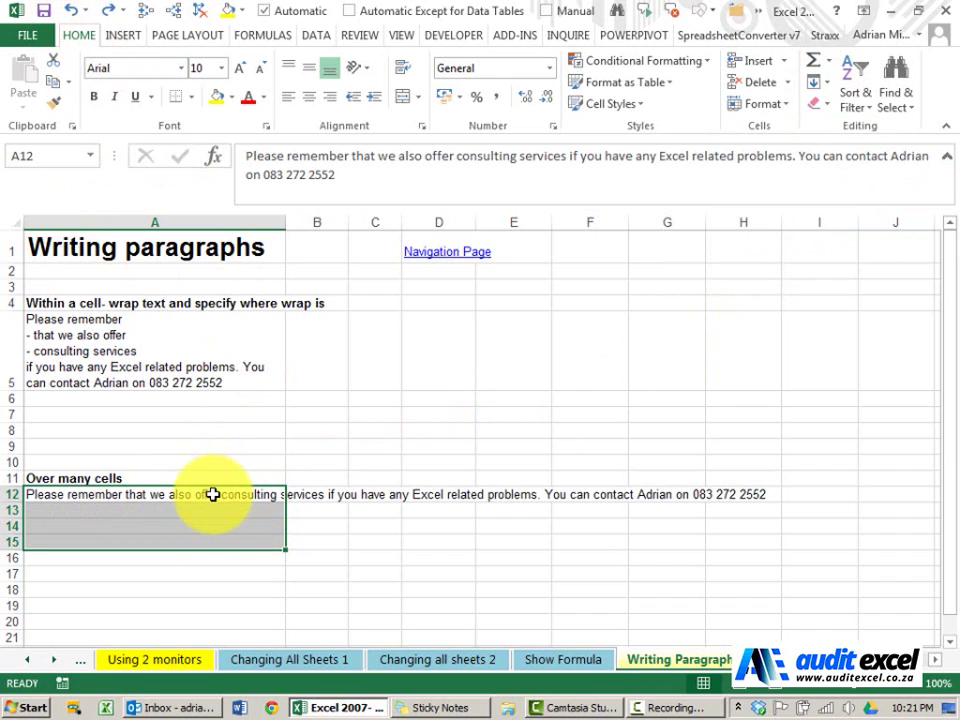
# Apply Fill Justify to cells A12:A13, allowing the text to extend below the selected range
pyautogui.moveTo(212, 495); pyautogui.dragTo(230, 510)
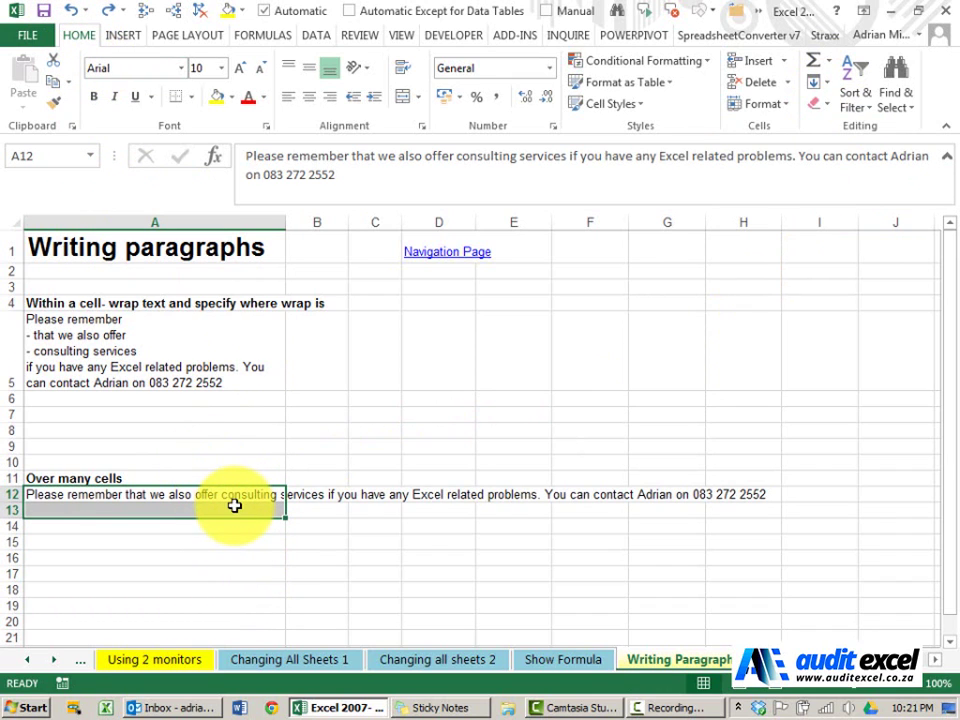
pyautogui.click(824, 85)
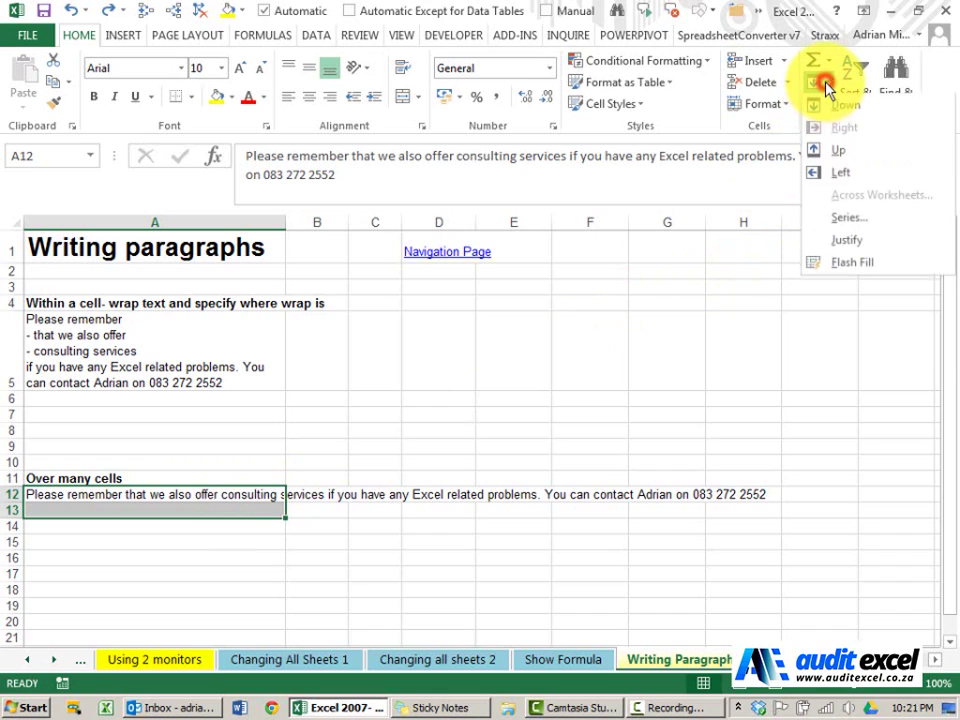
pyautogui.click(846, 241)
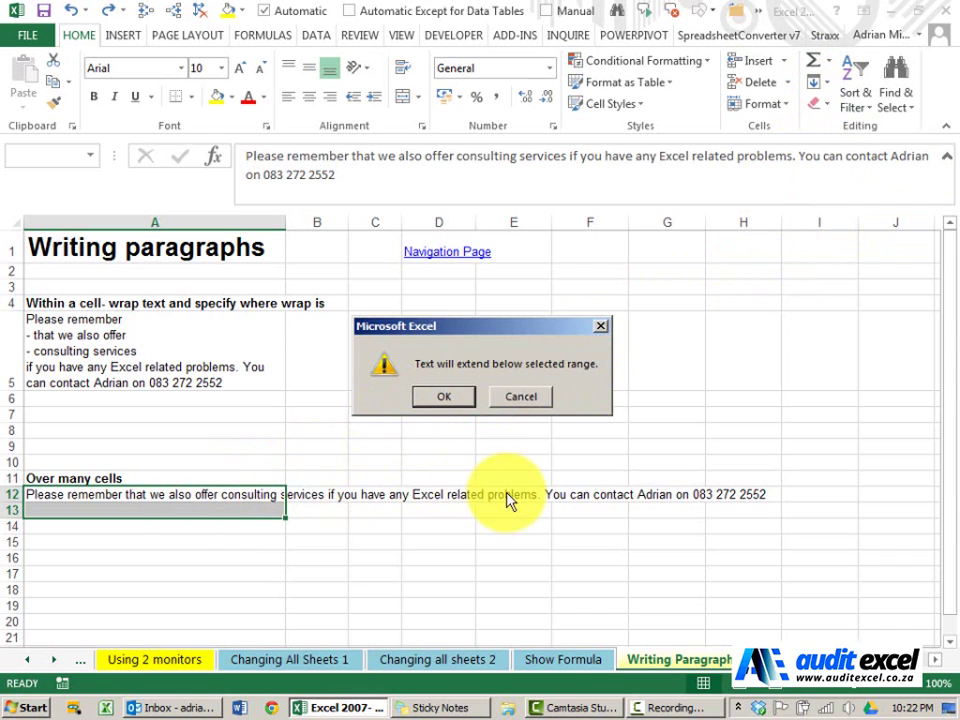
pyautogui.click(443, 398)
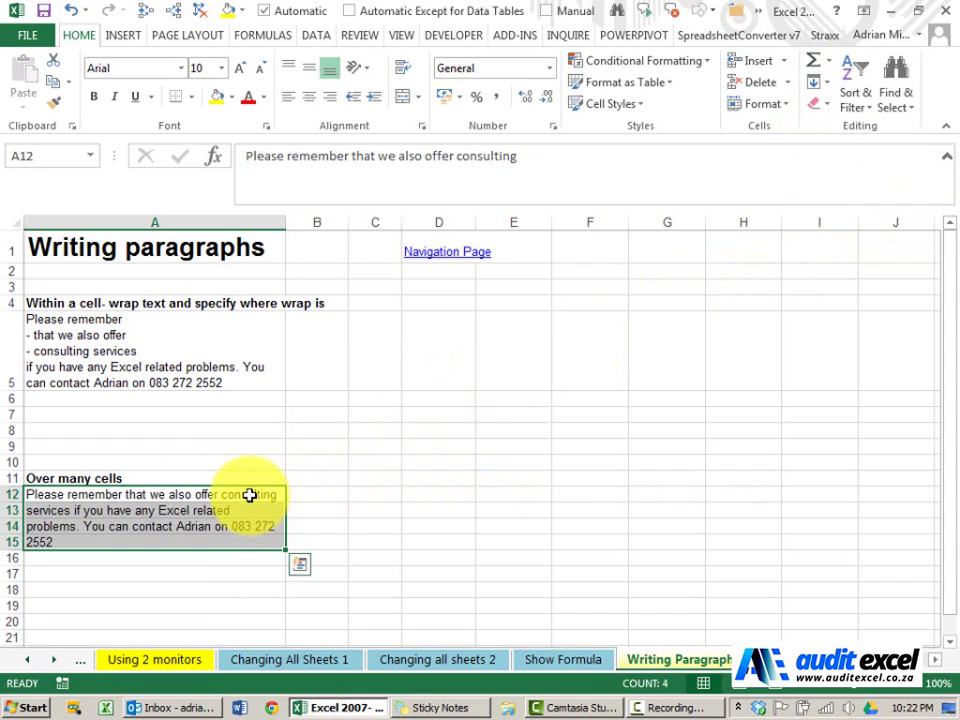